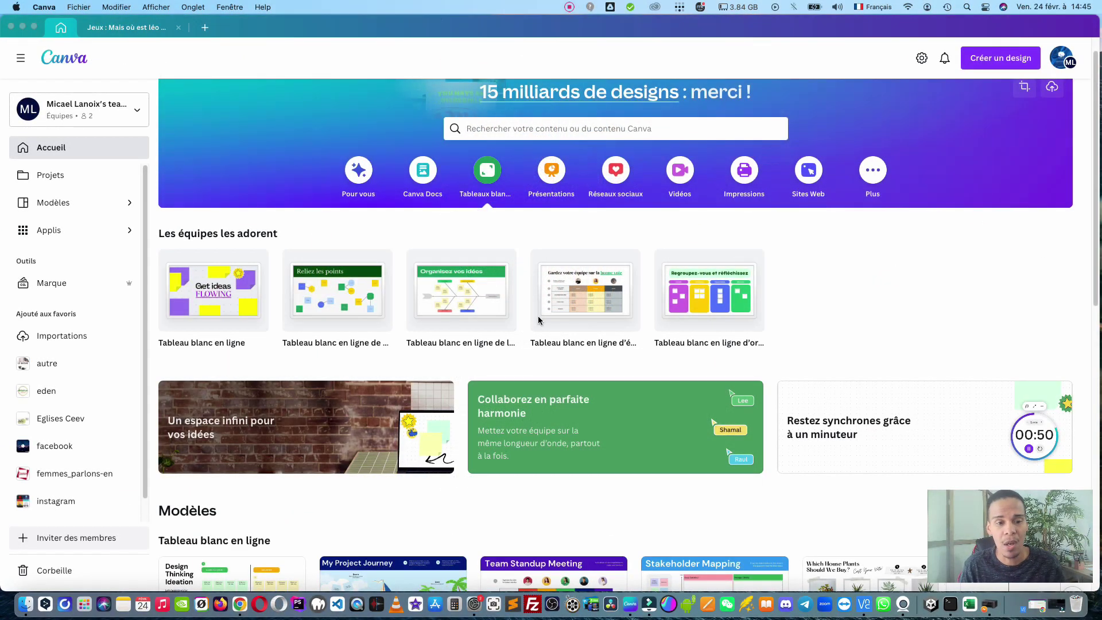
- Create a new online whiteboard and apply the recently used Wireframe Review template to it
left_click(215, 296)
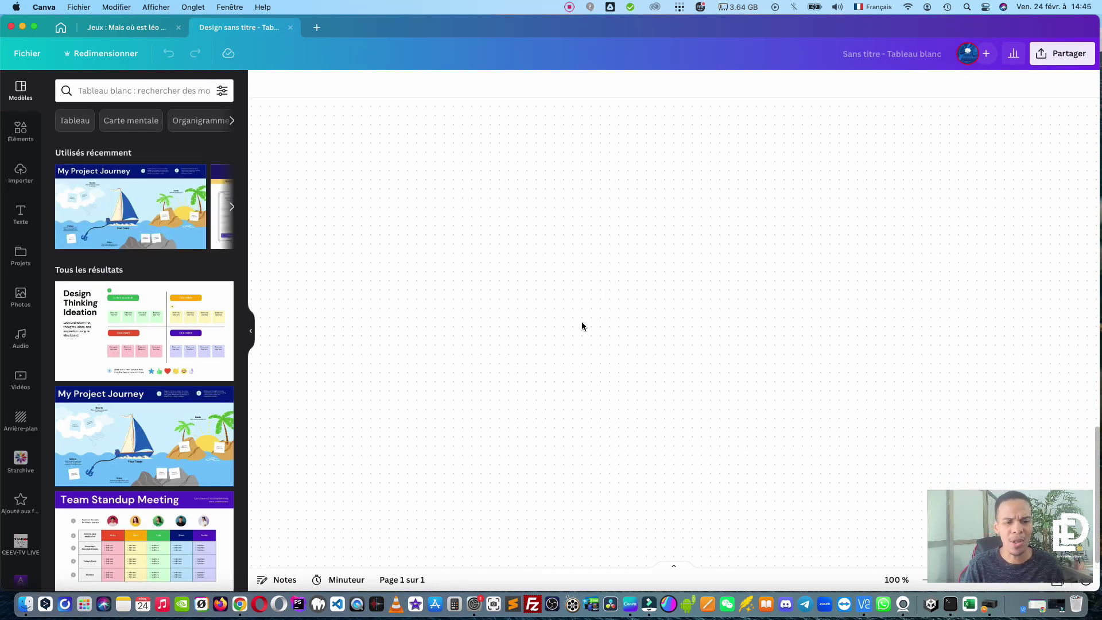
left_click(231, 207)
scroll(143, 258, "down", 3)
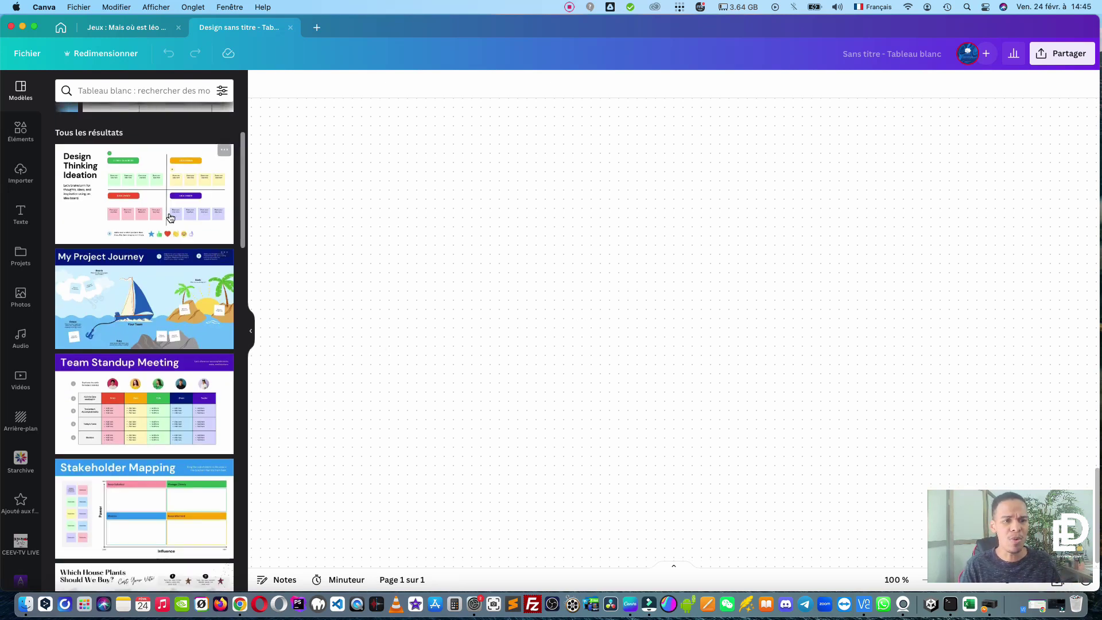
scroll(138, 208, "up", 3)
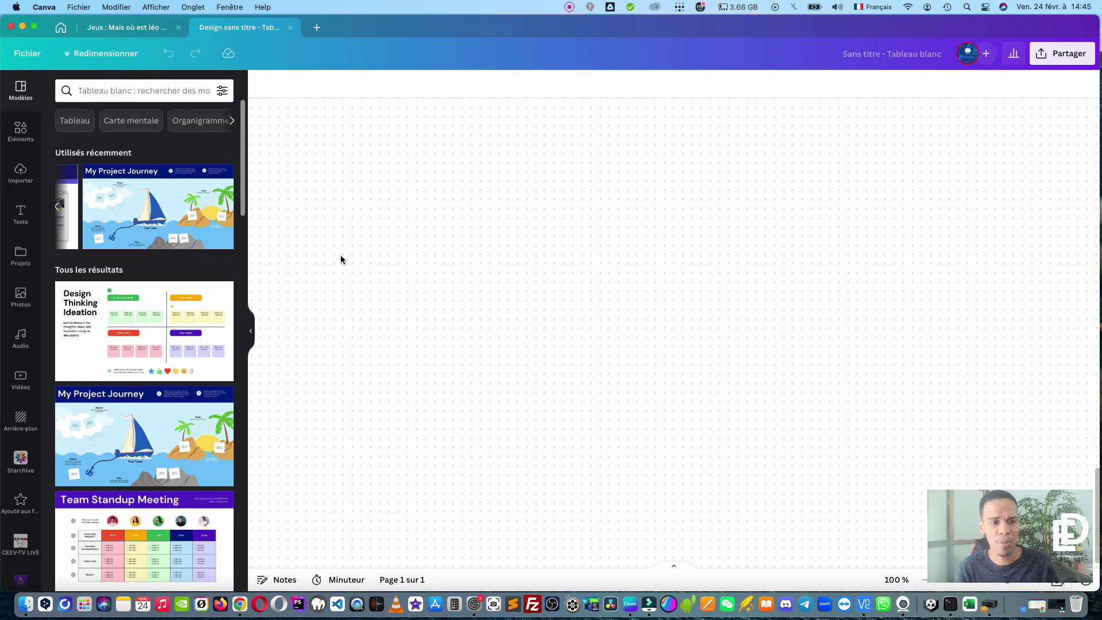
left_click(1007, 319)
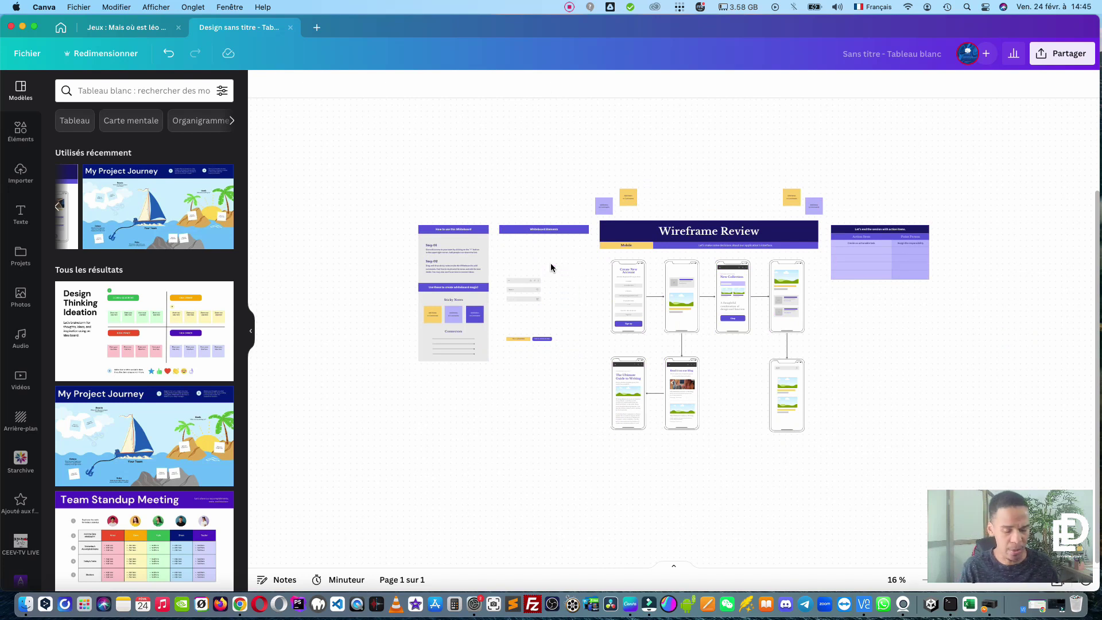
- Nudge the fourth phone mockup in the upper row slightly up and the lower picture in the phone beneath it slightly left
scroll(550, 262, "up", 5)
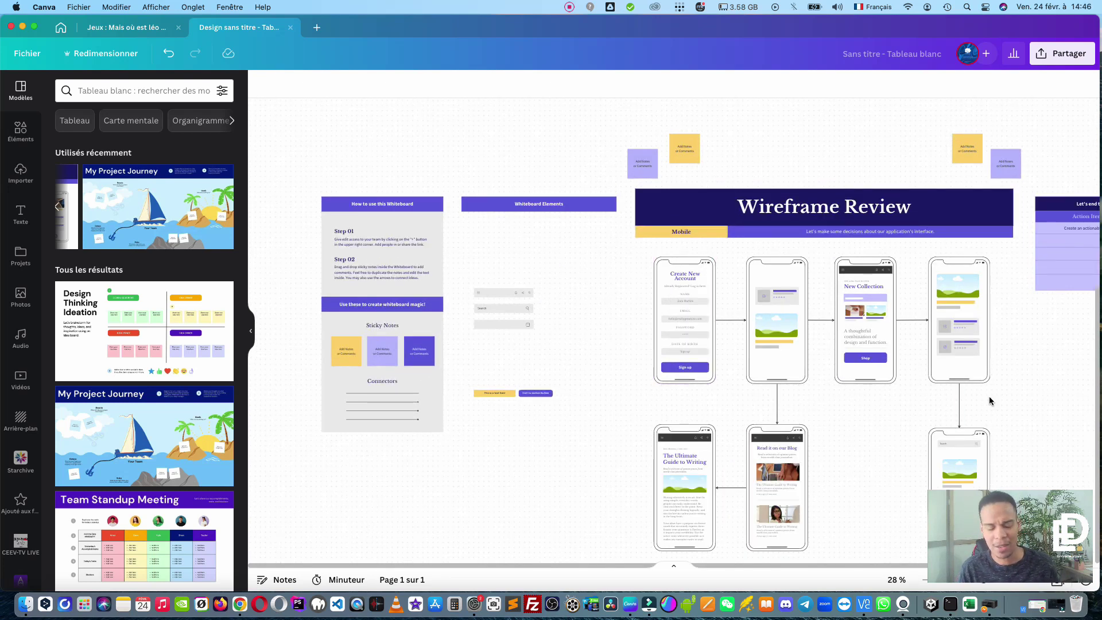
left_click_drag(1034, 384, 755, 243)
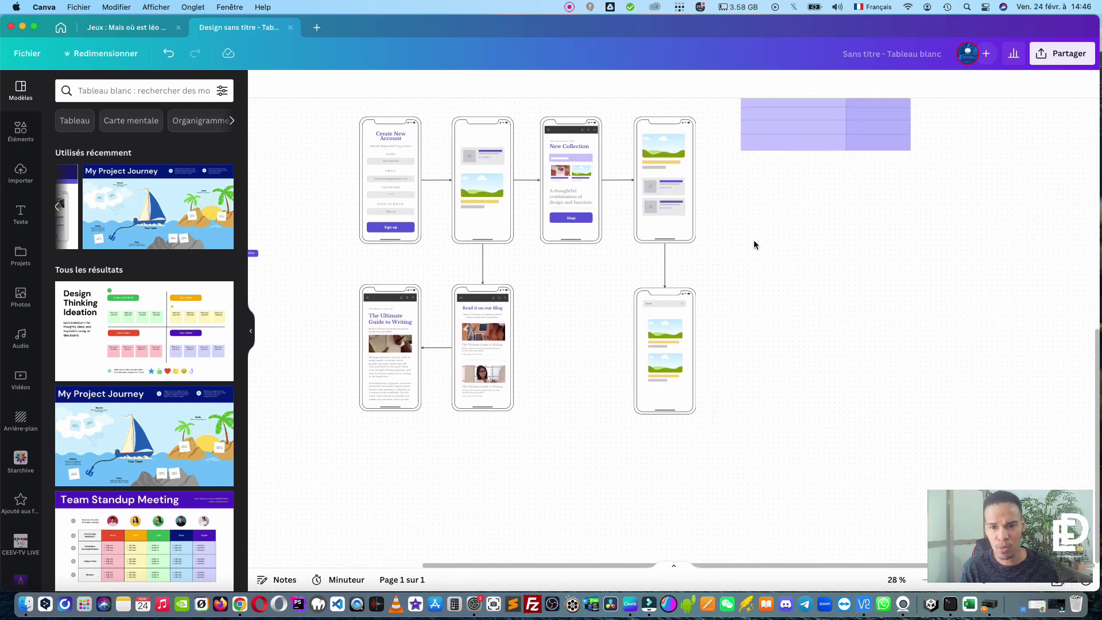
left_click(760, 236)
mouse_move(664, 195)
left_mouse_down()
mouse_move(749, 273)
mouse_move(789, 222)
mouse_move(684, 141)
mouse_move(706, 115)
mouse_move(652, 107)
mouse_move(664, 189)
left_mouse_up()
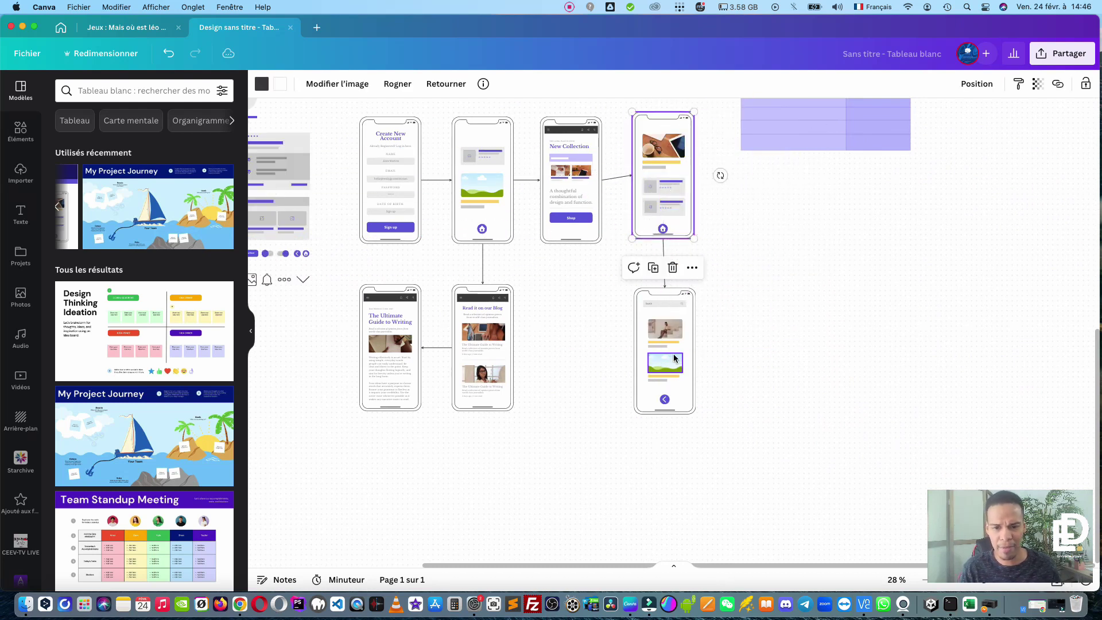
mouse_move(666, 359)
left_mouse_down()
mouse_move(872, 361)
mouse_move(678, 361)
left_mouse_up()
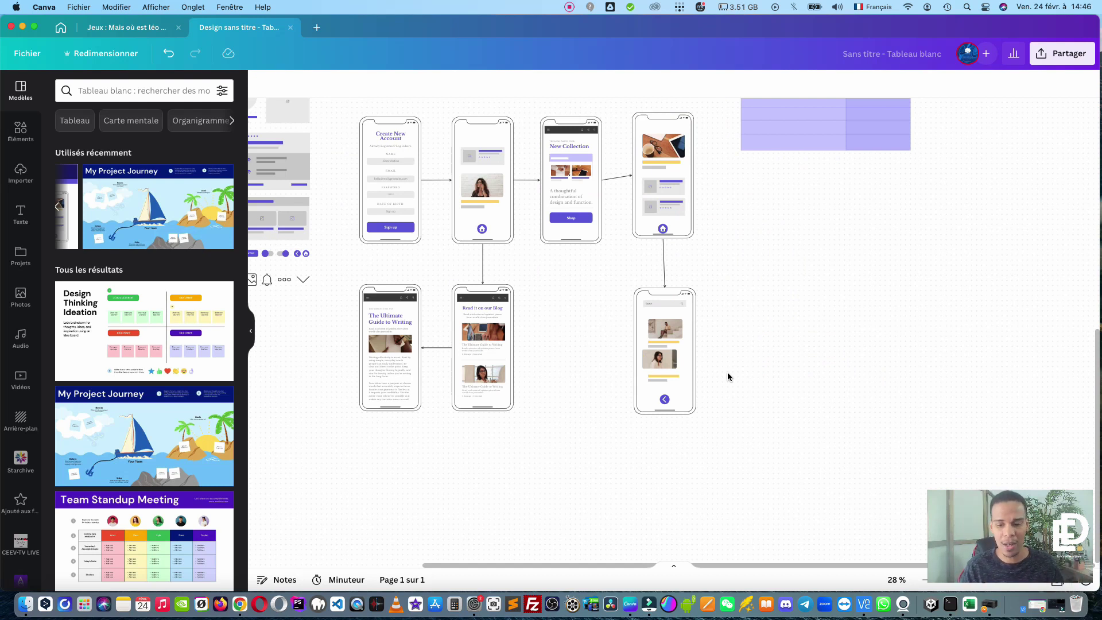
- Zoom the whiteboard out to 1% and back in to 8% to examine the available canvas space
scroll(627, 364, "down", 3)
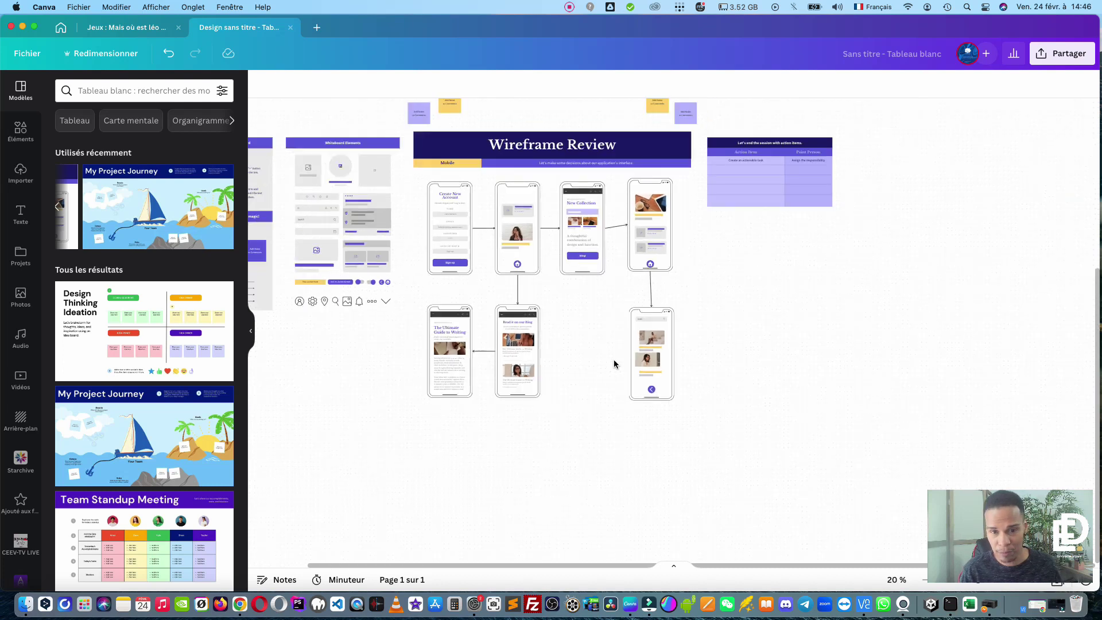
scroll(614, 363, "down", 5)
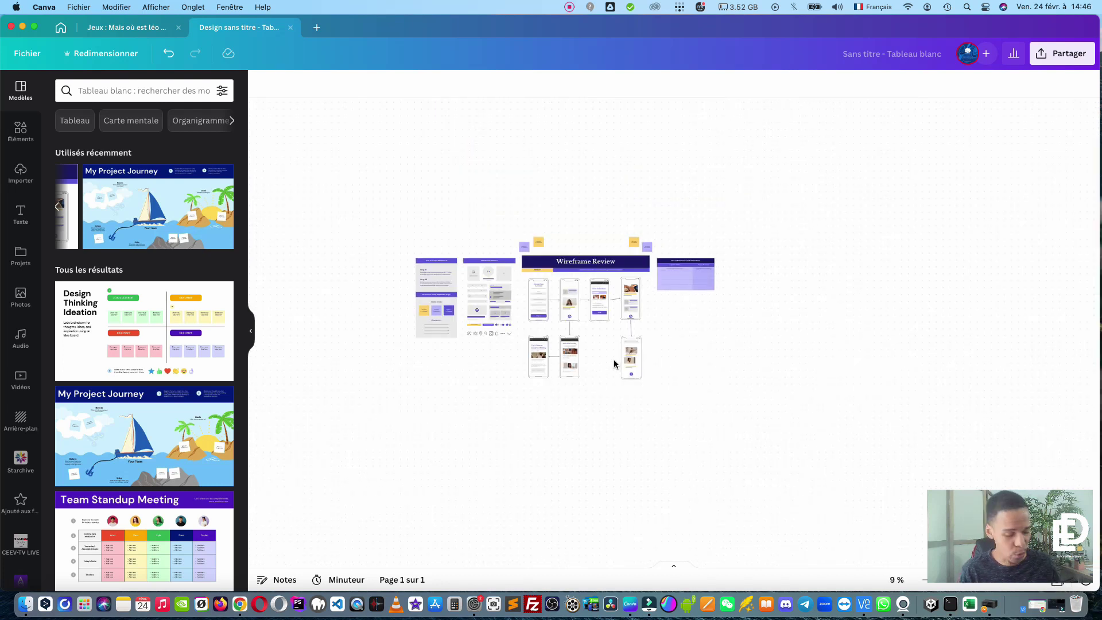
scroll(614, 364, "down", 5)
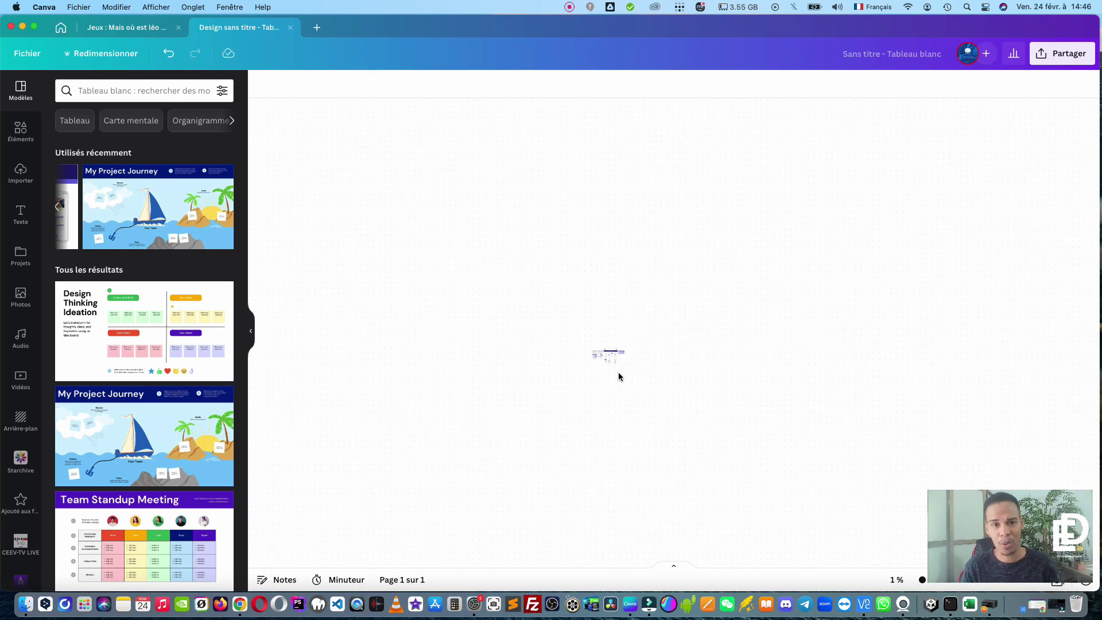
scroll(618, 378, "up", 4)
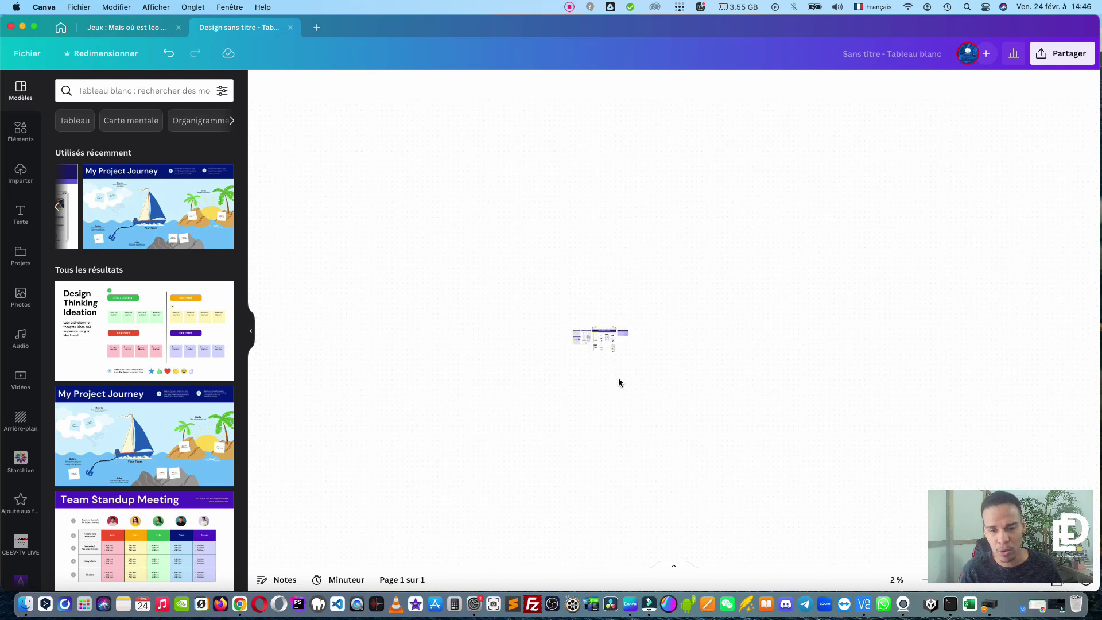
scroll(682, 395, "up", 4)
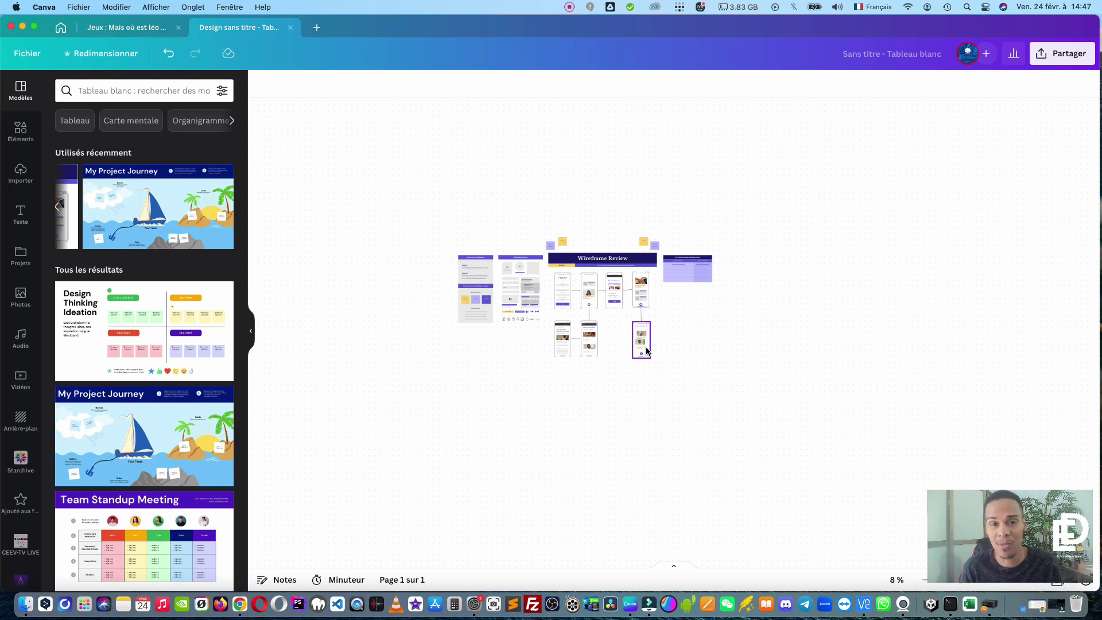
- Switch to the "Jeux : Mais où est léo ?" design and zoom out from the beach scene to 1%
left_click(130, 27)
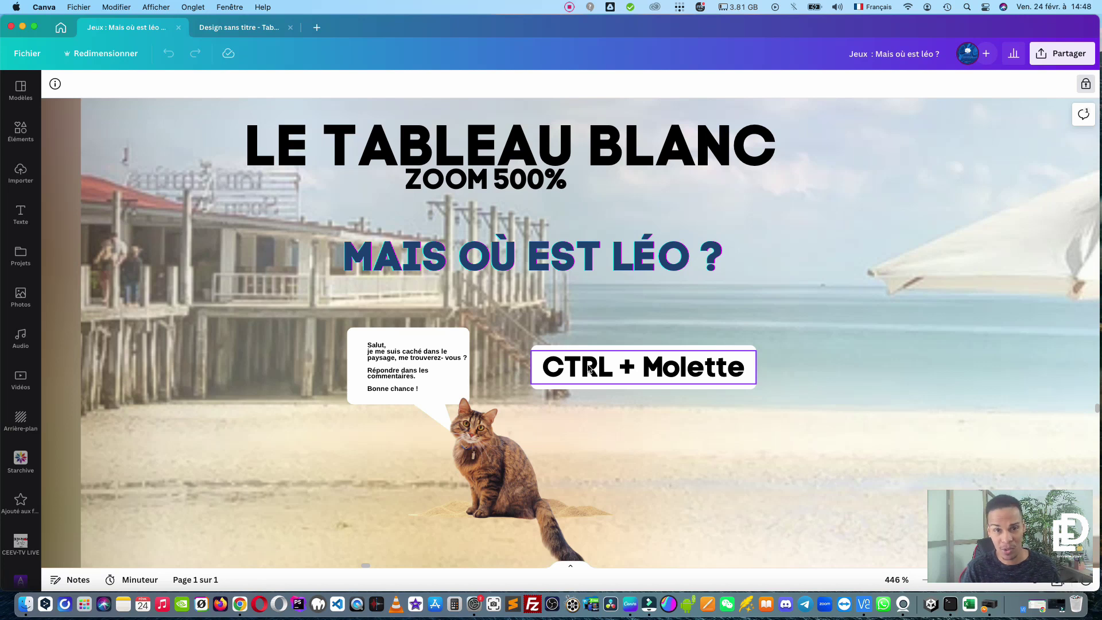
scroll(584, 367, "down", 2)
scroll(583, 367, "down", 10)
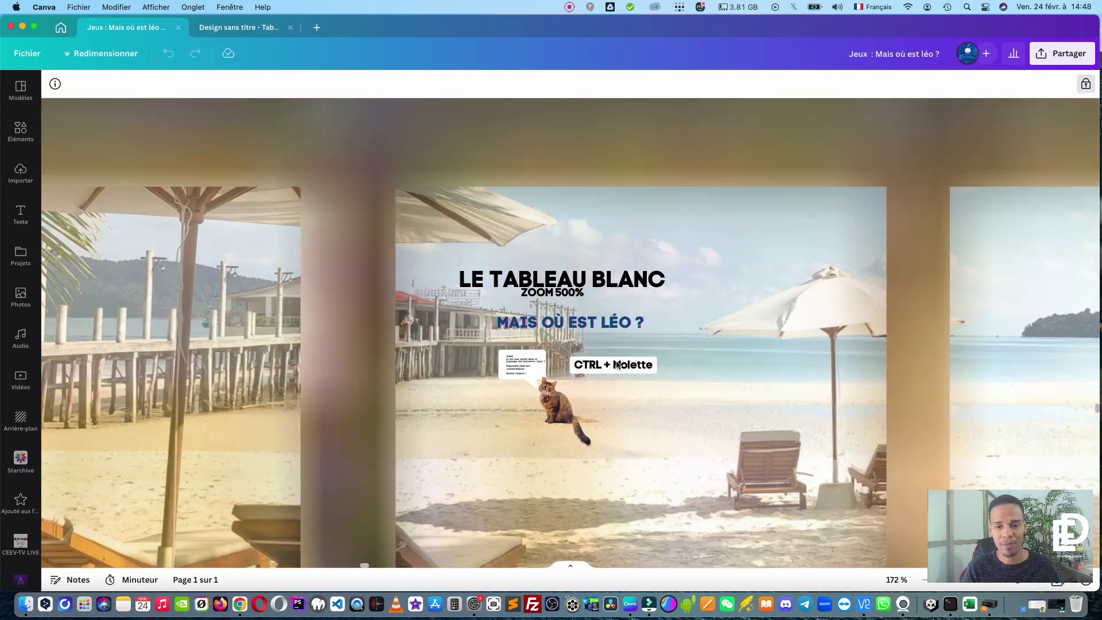
scroll(662, 367, "down", 10)
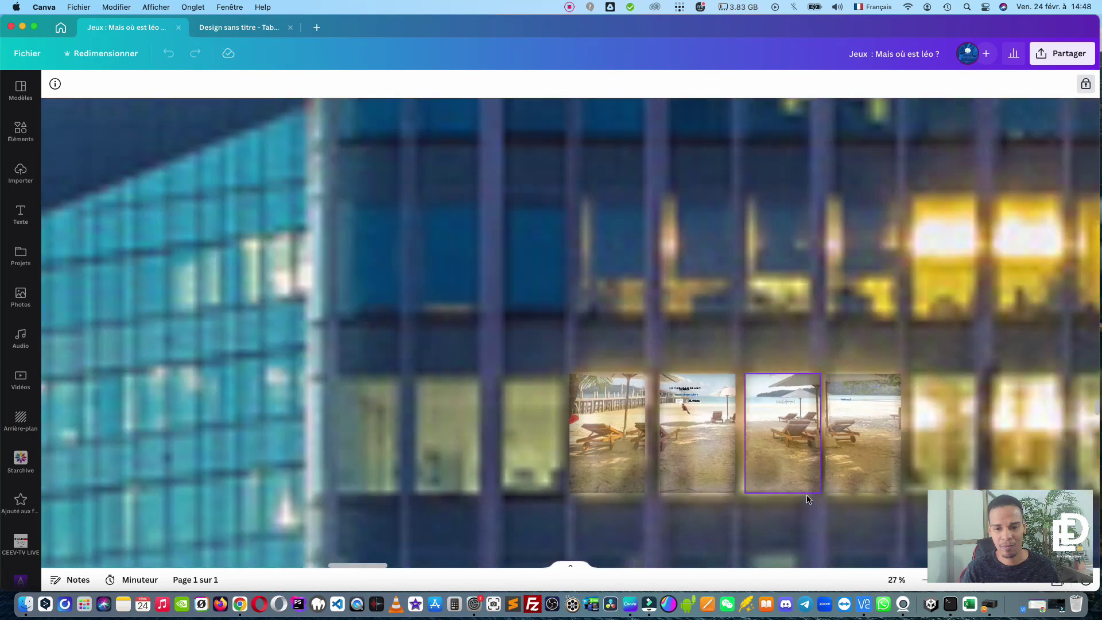
scroll(828, 521, "down", 8)
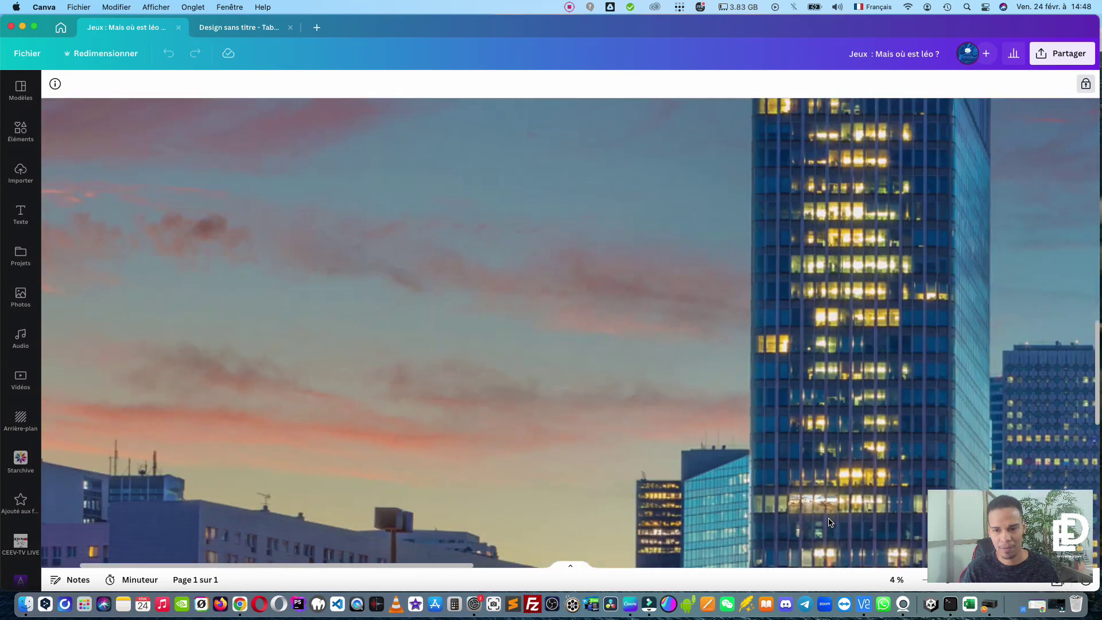
scroll(828, 520, "down", 1)
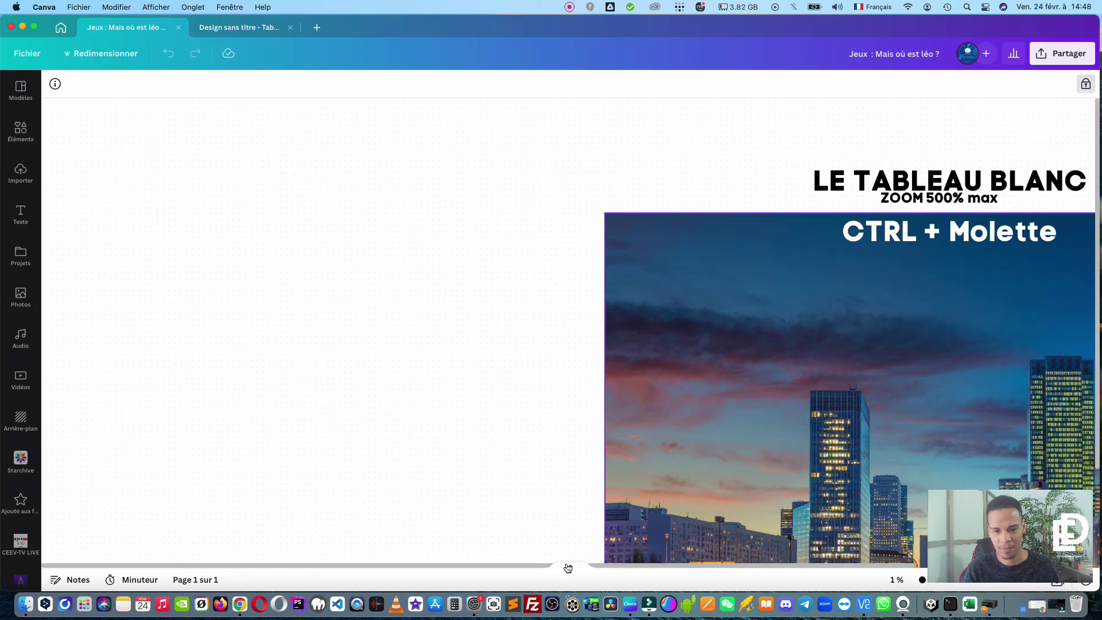
- Examine the whole city skyline picture and the "LE TABLEAU BLANC" title above it
left_click_drag(526, 565, 732, 557)
scroll(732, 557, "right", 5)
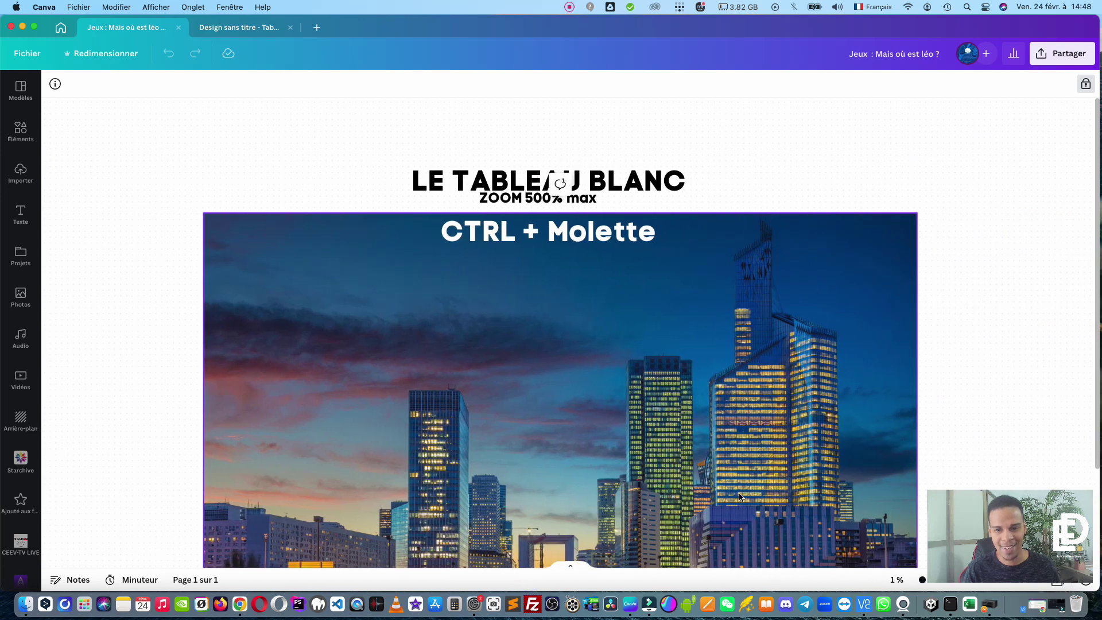
scroll(740, 497, "down", 4)
scroll(742, 493, "up", 1)
scroll(741, 493, "up", 1)
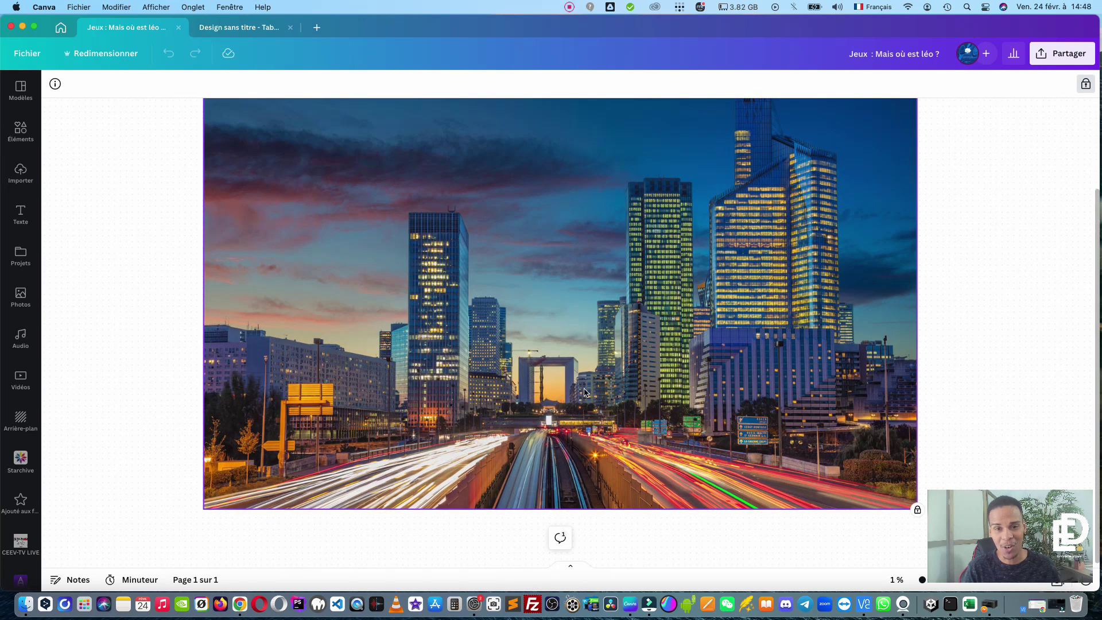
scroll(585, 393, "up", 8)
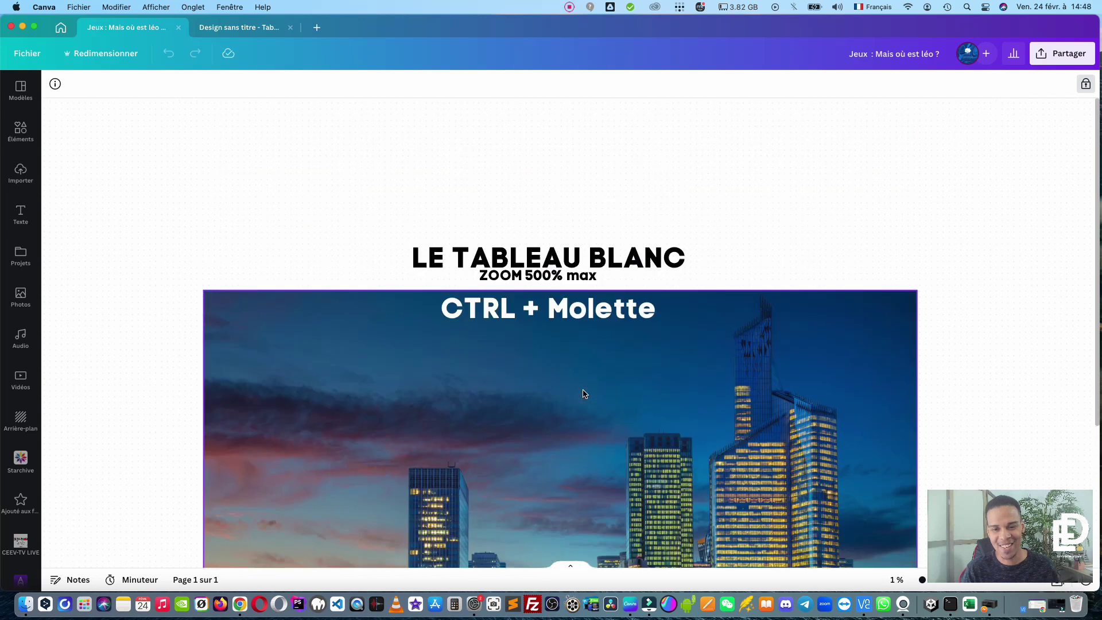
scroll(585, 392, "down", 2)
scroll(586, 393, "down", 3)
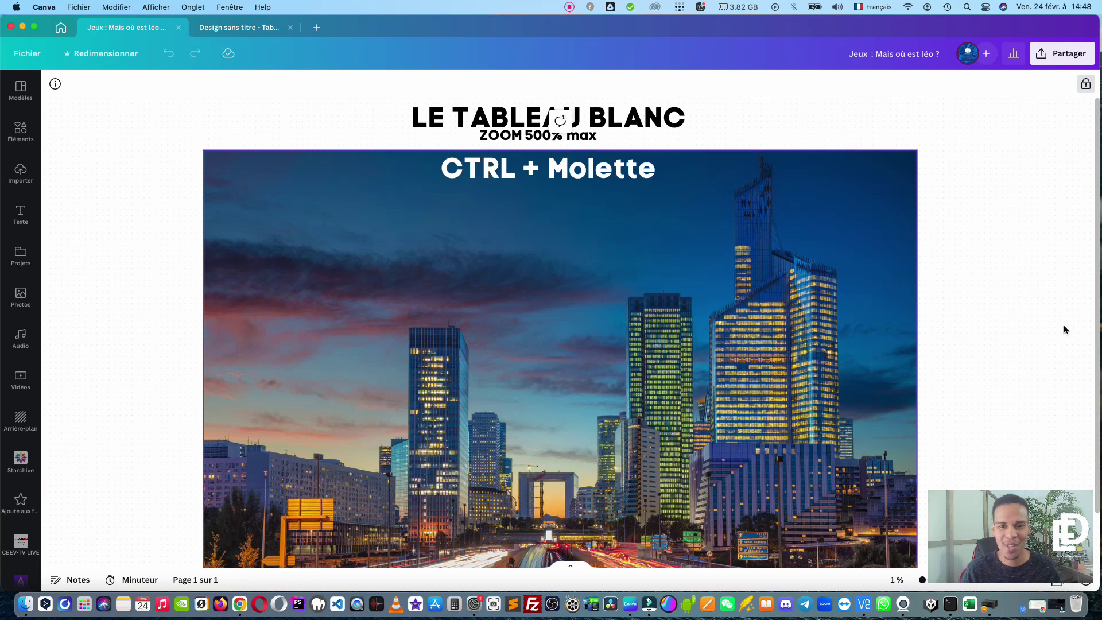
- Open the comment attached to the skyline picture and view its thread beside the full image
left_click(562, 125)
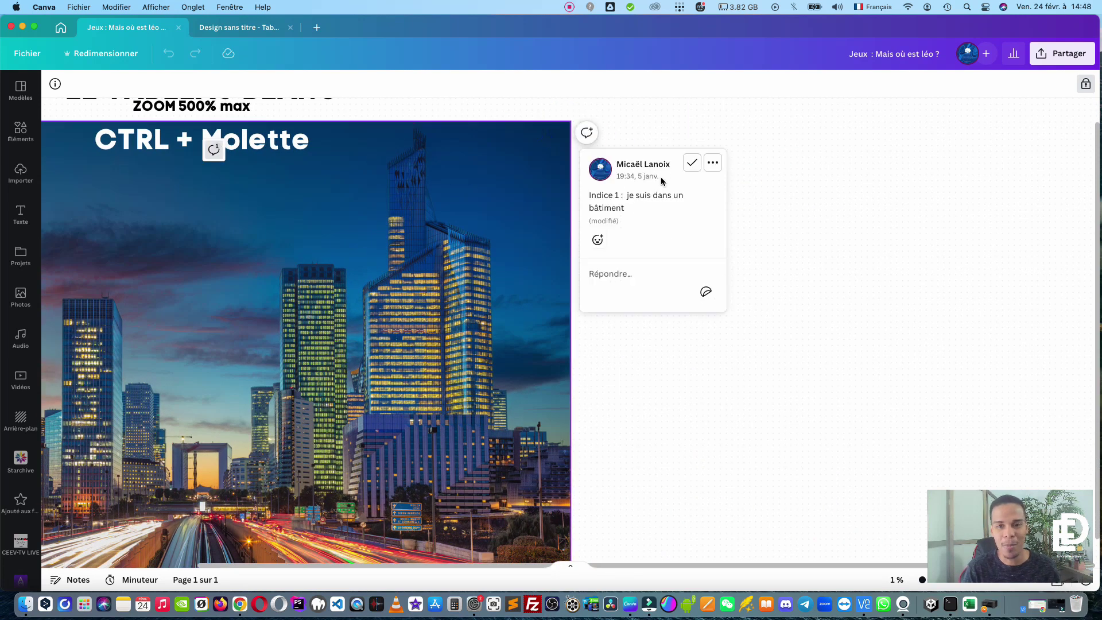
left_click(621, 272)
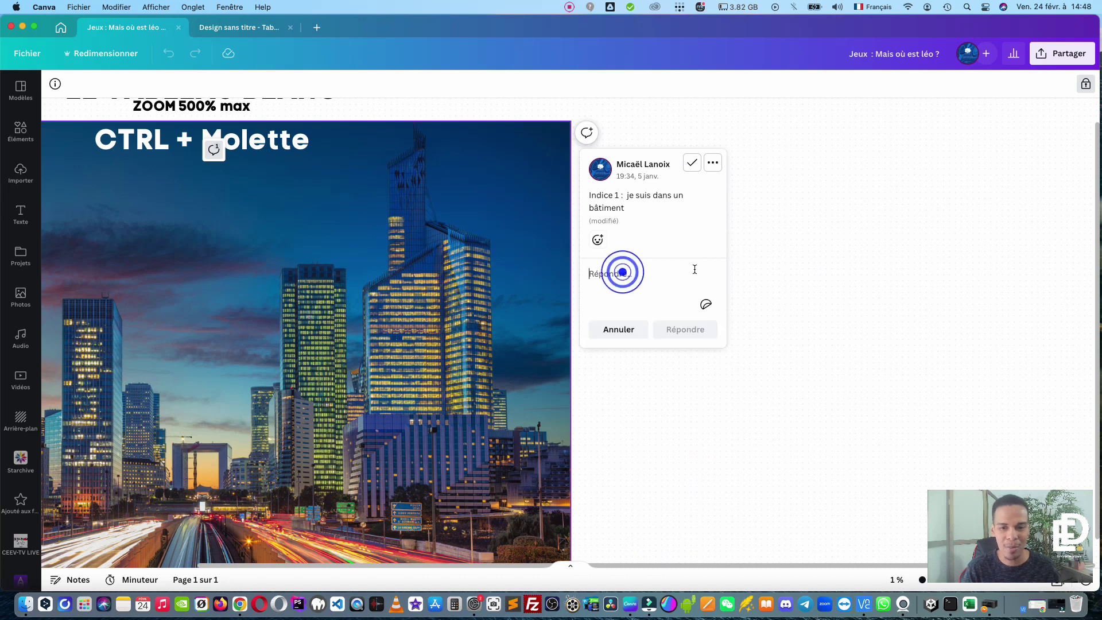
left_click(801, 569)
left_click_drag(772, 564, 491, 571)
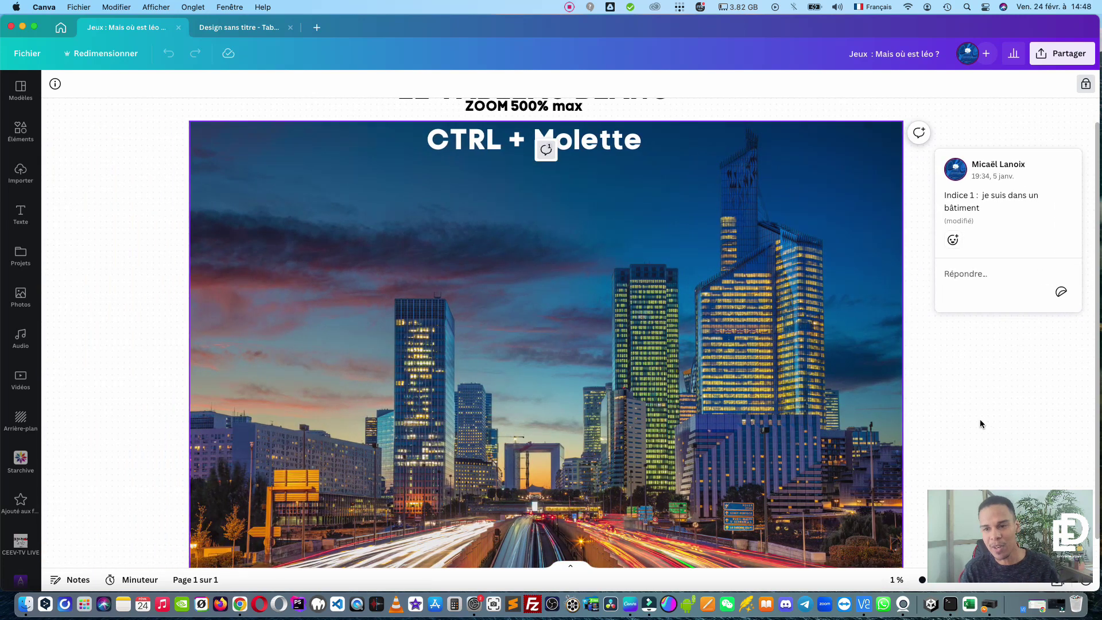
scroll(980, 420, "down", 2)
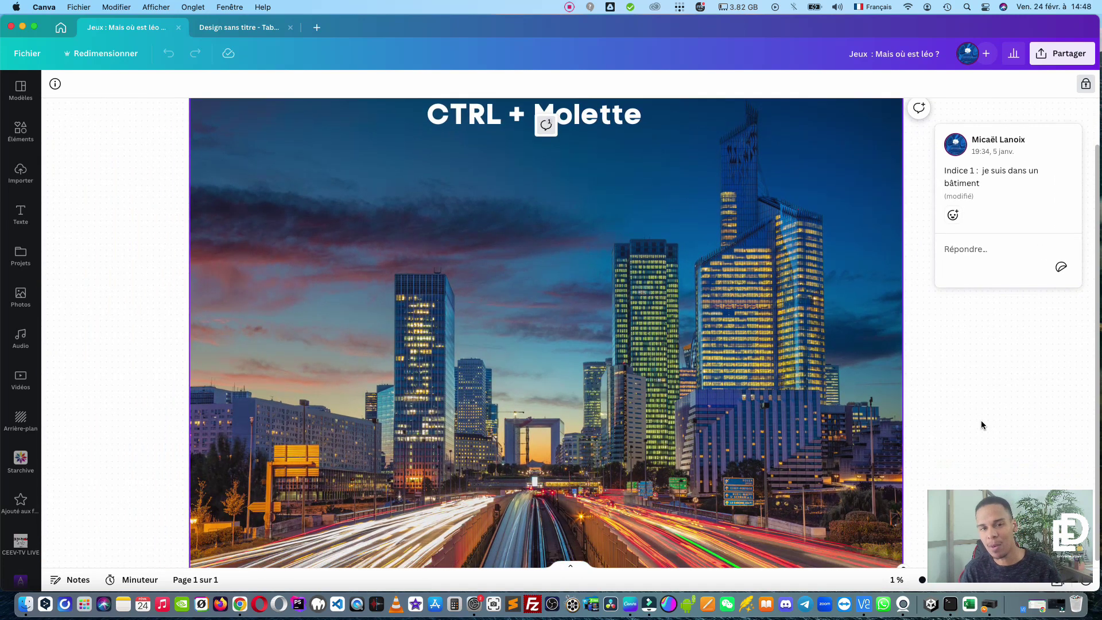